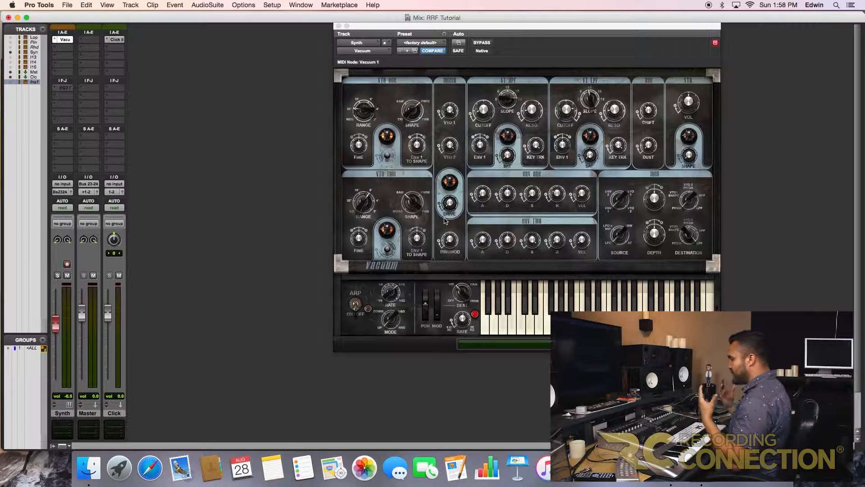
Raise the Synth track's volume to -0.1 and close the Vacuum plug-in to work in the Edit window
left_click_drag(56, 330, 56, 319)
key("super+equal")
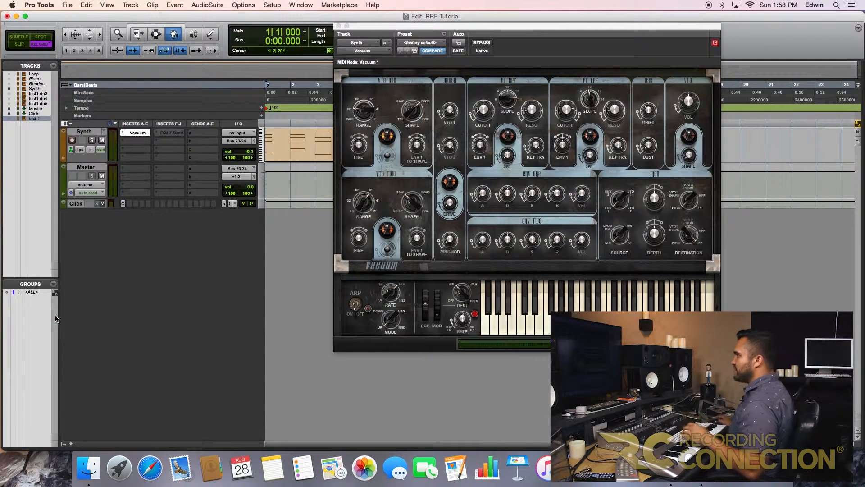
left_click(339, 25)
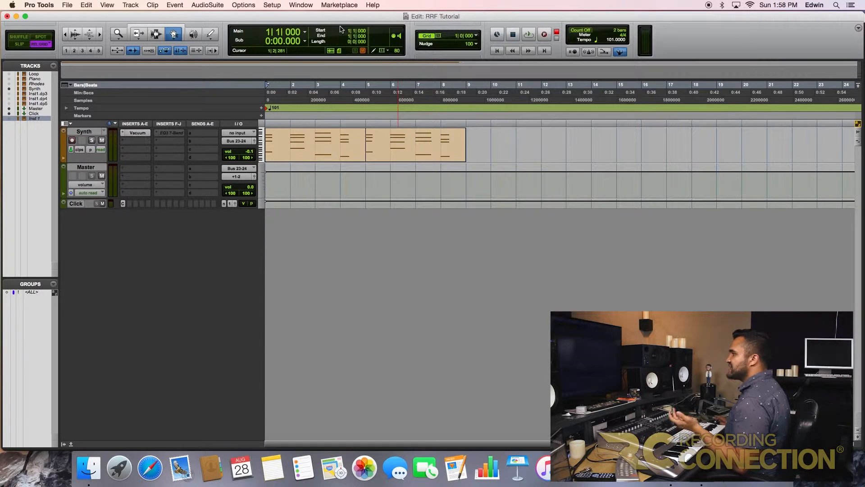
Delete both existing MIDI clips from the Synth track
left_click(346, 135)
left_click(405, 147, "shift")
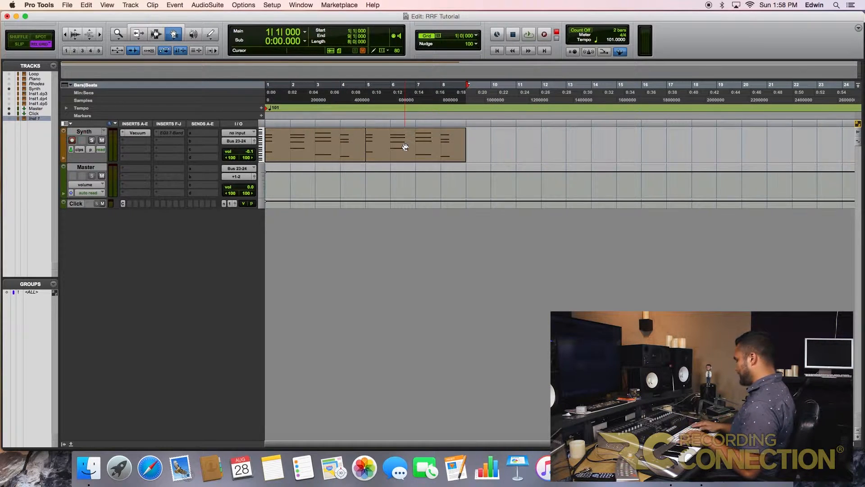
key("Delete")
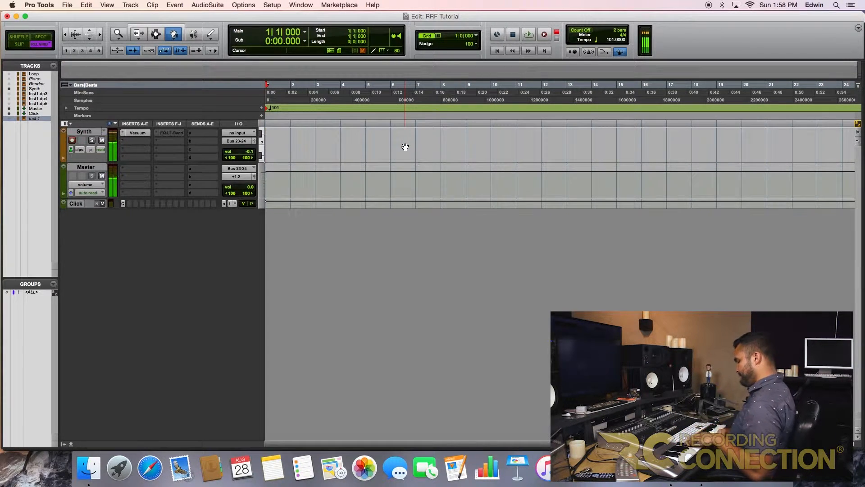
Record a new MIDI part on the Synth track from bar 1, playing four notes across bars 3 and 4
key("super+equal")
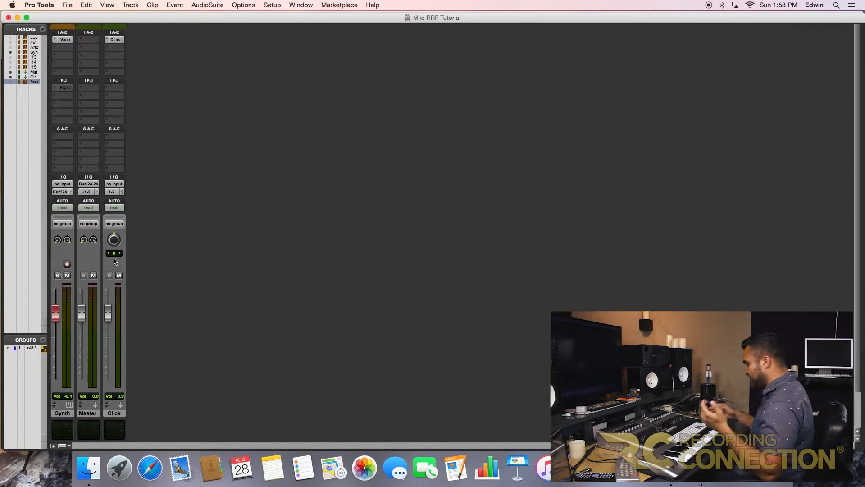
key("super+equal")
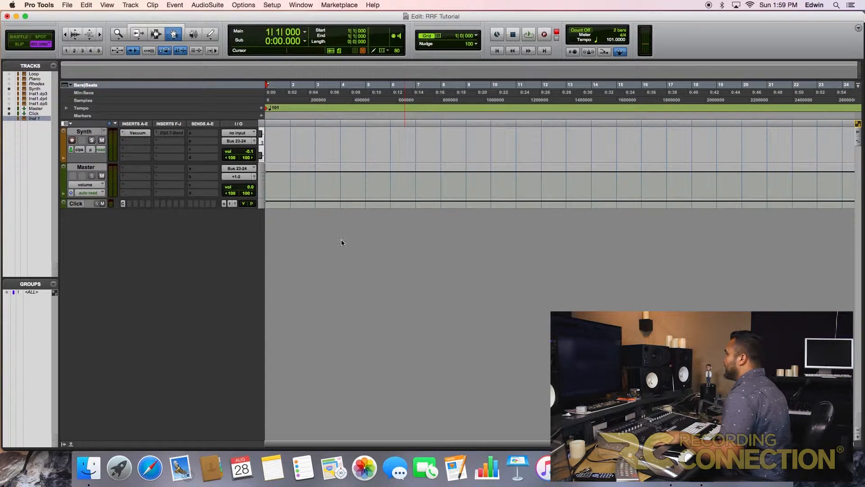
left_click(544, 37)
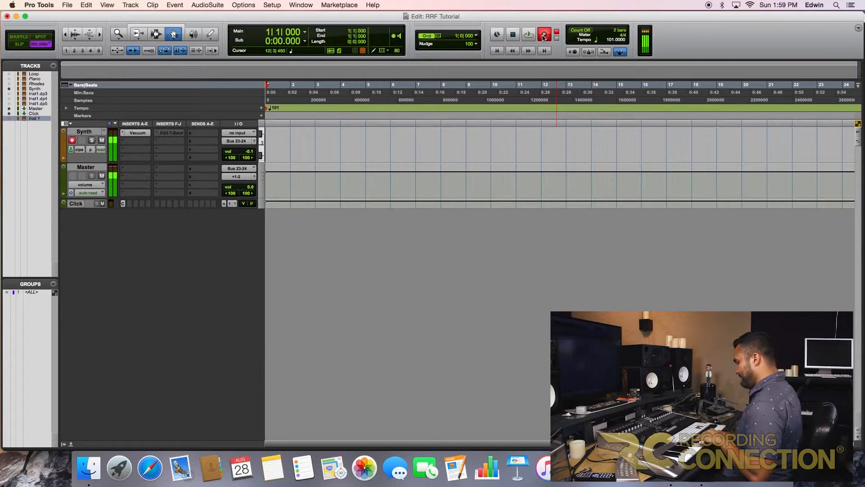
key("space")
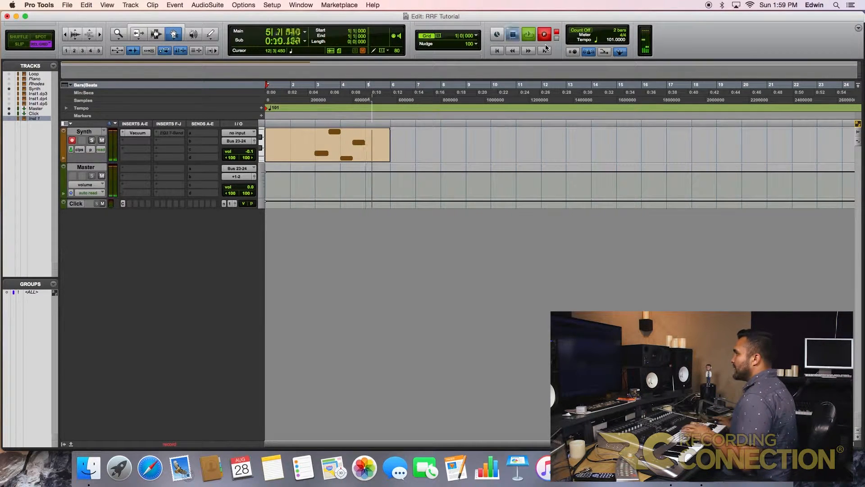
key("space")
Quantize the newly recorded Synth clip to a straight note-value grid
left_click(374, 148)
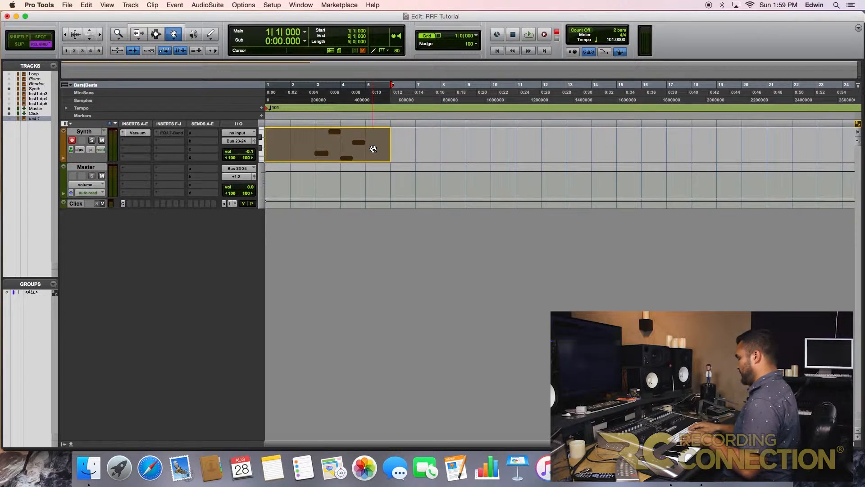
key("alt+0")
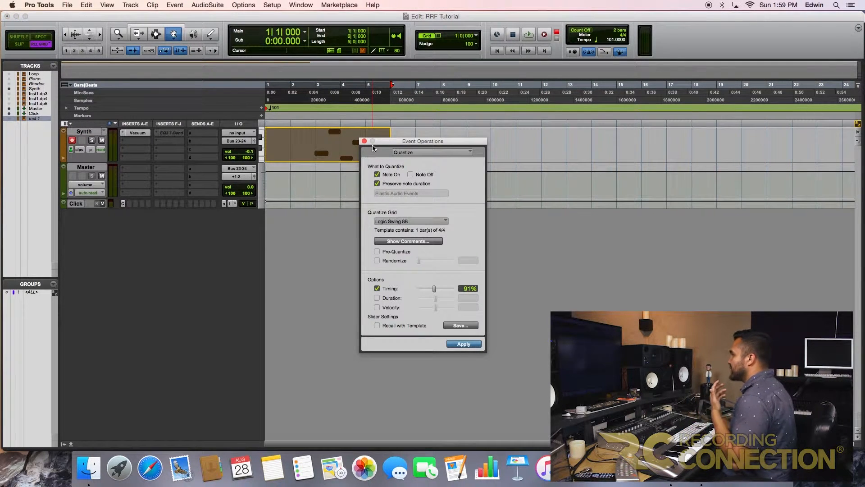
left_click(431, 221)
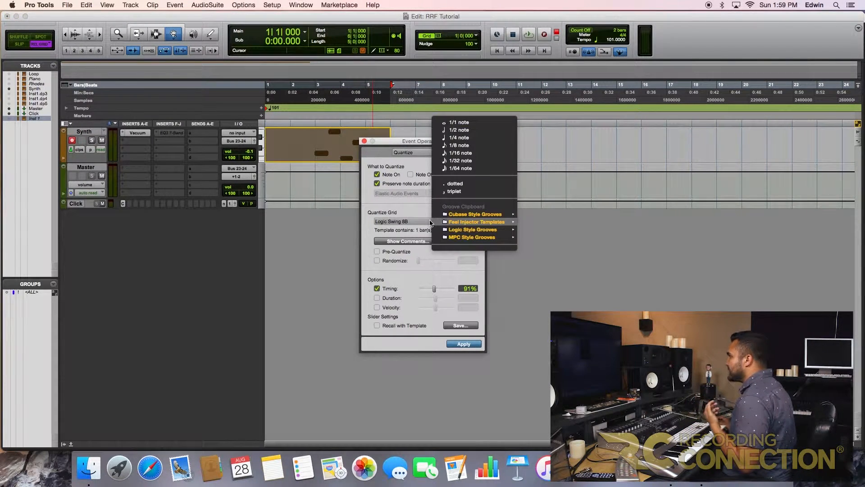
left_click(453, 141)
key("super+w")
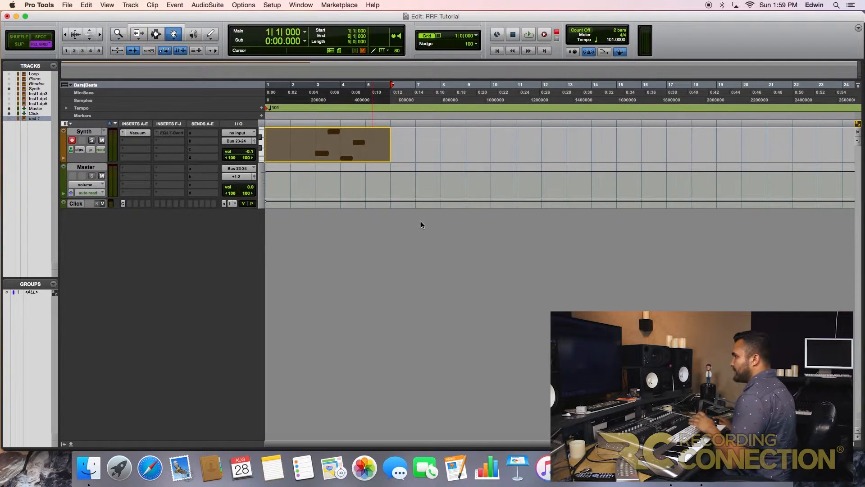
Trim the Synth clip to the two bars between bars 3 and 5 and move it to the start of bar 1
key("F6")
left_click(319, 145)
key("a")
left_click(365, 145)
key("s")
key("F8")
left_click(346, 148)
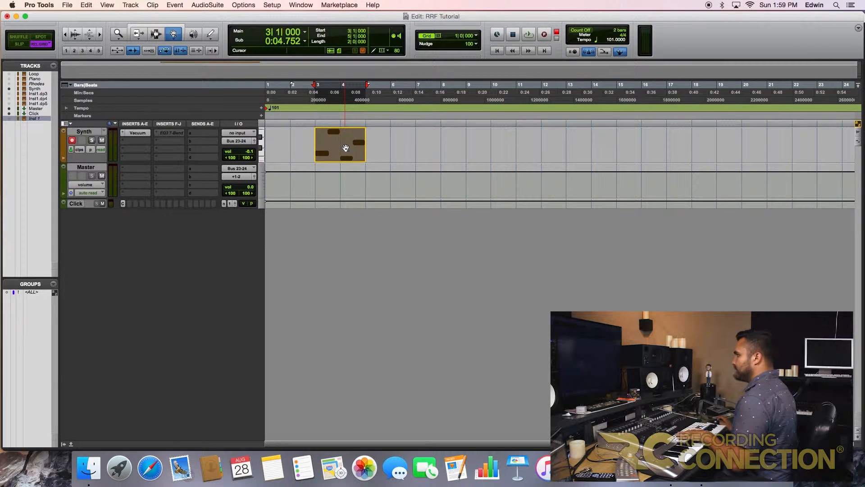
left_click(346, 148, "ctrl")
Play back the Synth clip and lower the track's volume to -2.7
key("space")
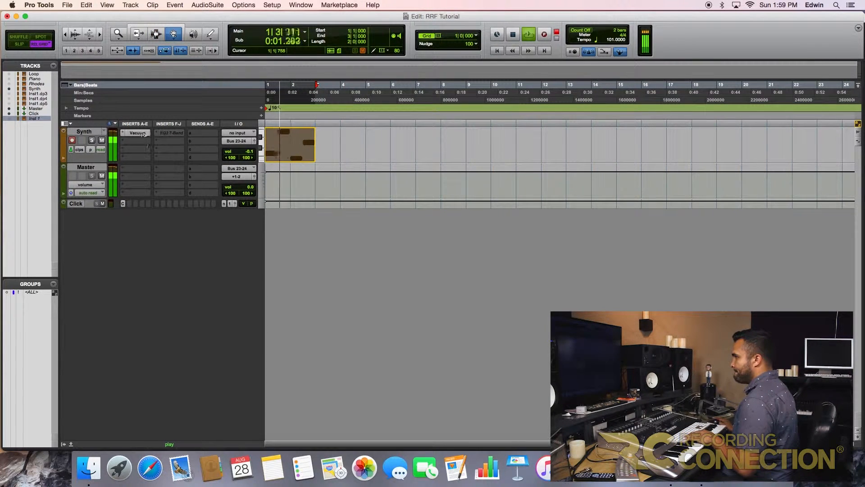
left_click_drag(250, 152, 250, 158)
key("space")
key("space")
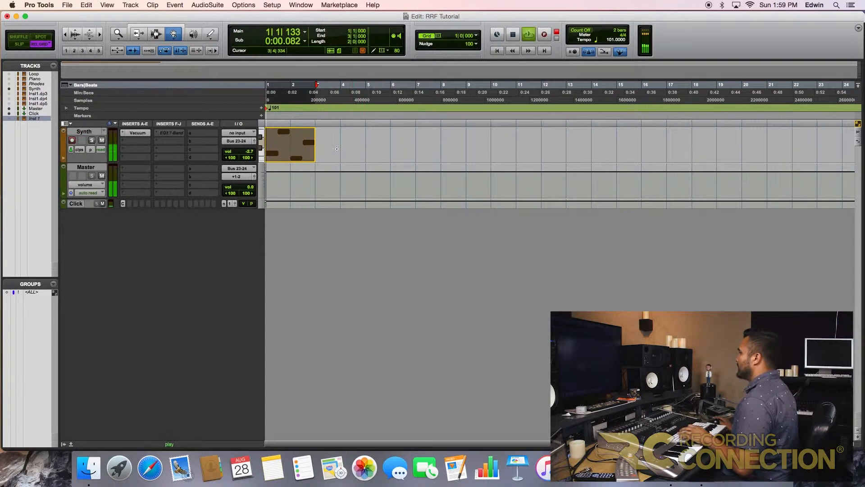
key("space")
Change the session tempo to 125 BPM at bar 1 and play back the Synth clip
left_click(337, 149)
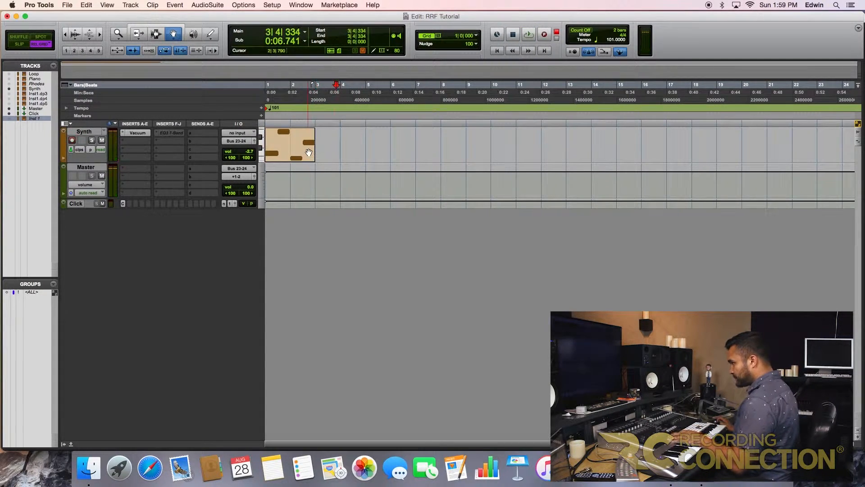
key("Return")
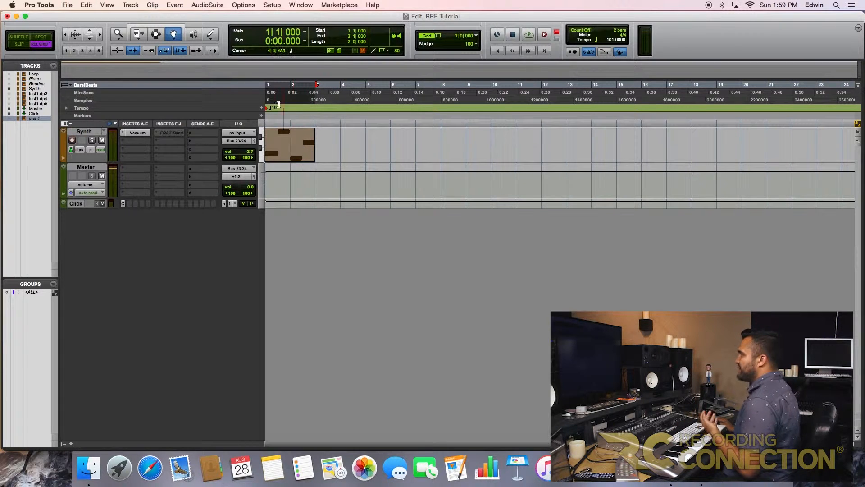
left_click(262, 108)
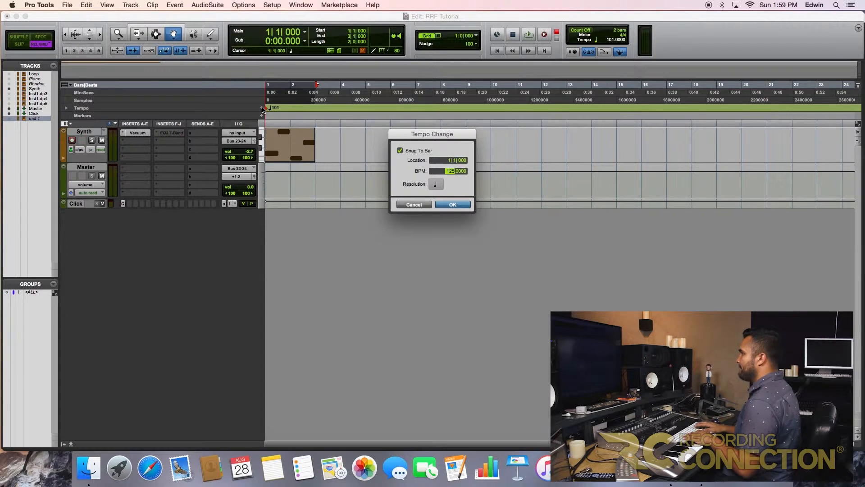
key("Return")
key("space")
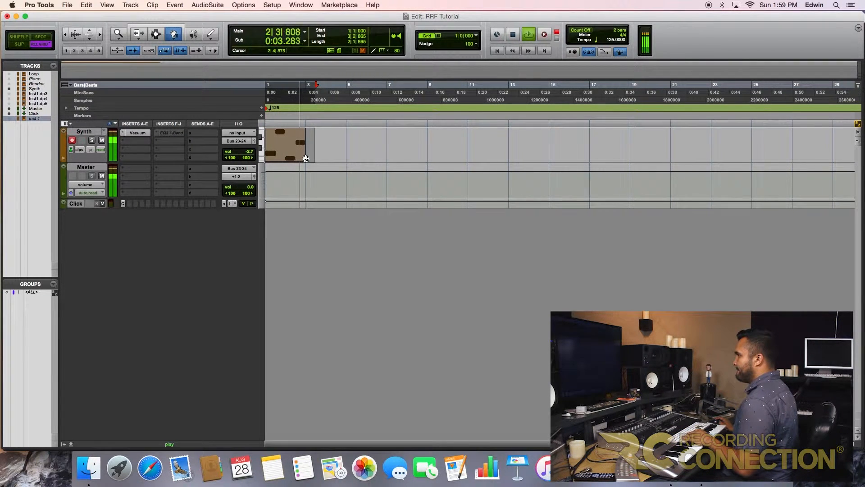
key("space")
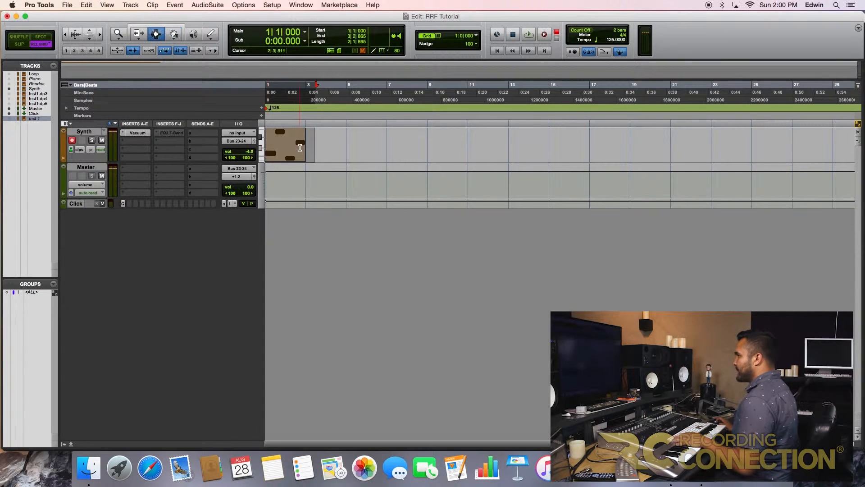
Open the Synth track's Vacuum instrument over the Mix window and play back the selected two-bar clip
key("super+equal")
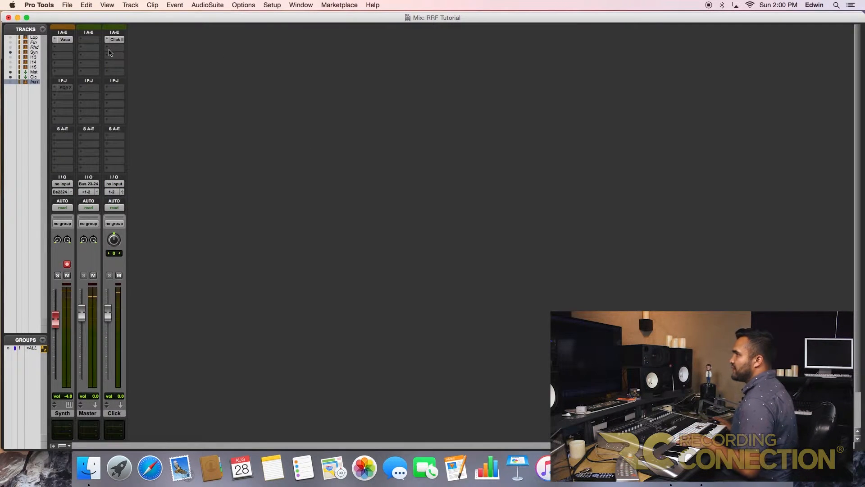
left_click(65, 40)
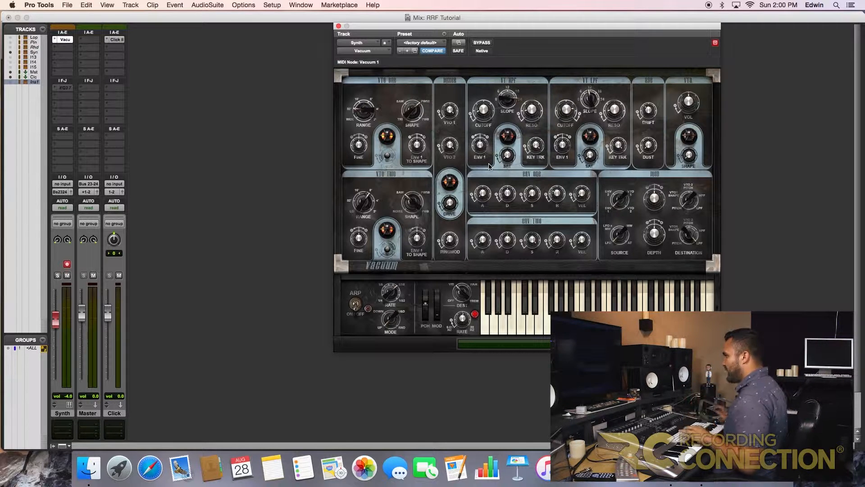
key("super+equal")
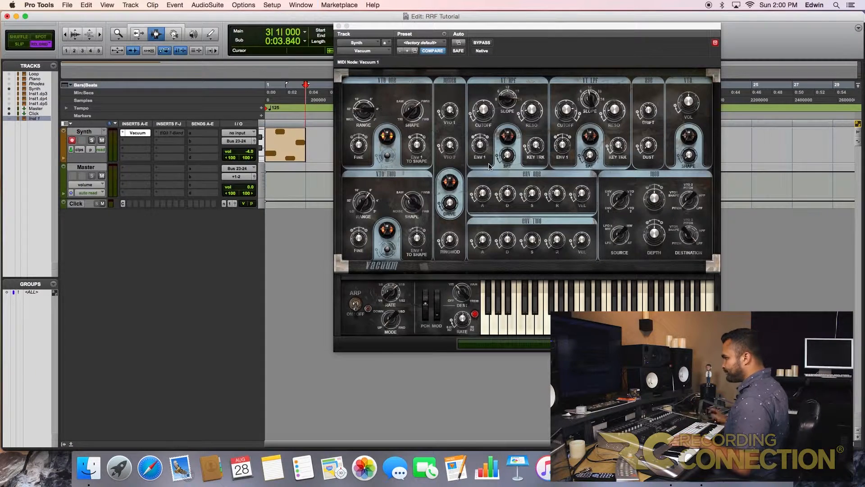
key("F8")
left_click(295, 145)
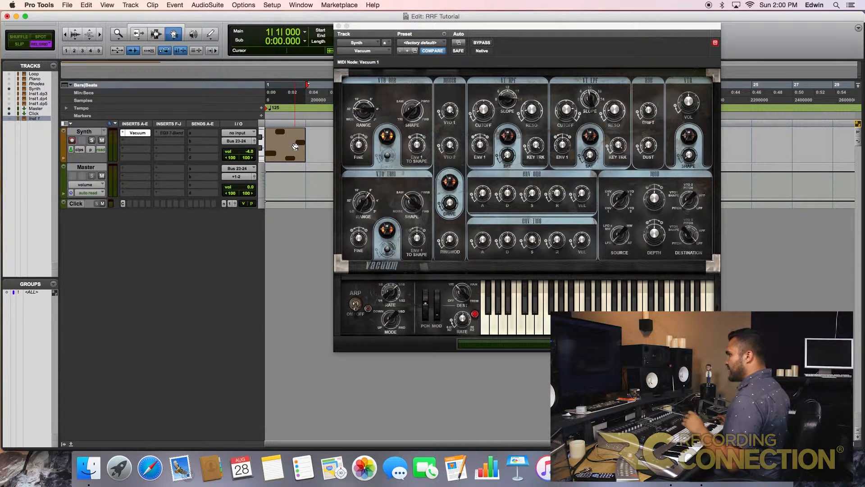
key("super+equal")
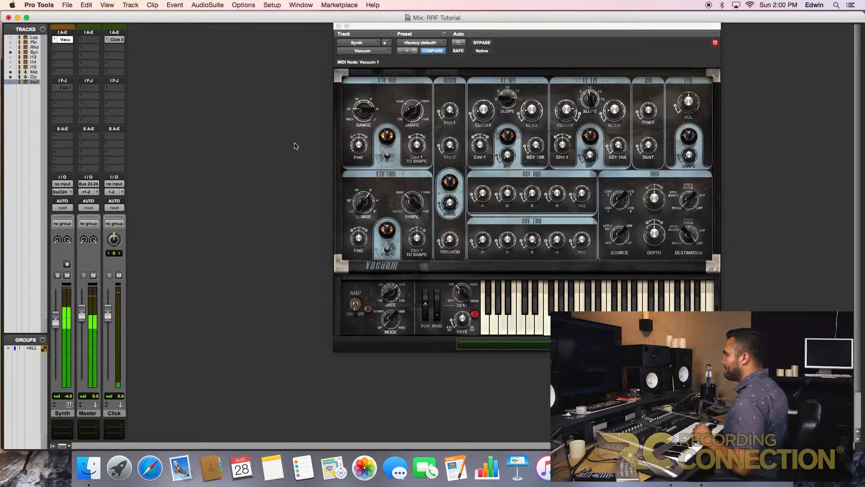
Set Vacuum's oscillator 2 range to 8' and oscillator 1 to a 32' range with a 19% saw, 81% square shape
left_click_drag(367, 207, 361, 213)
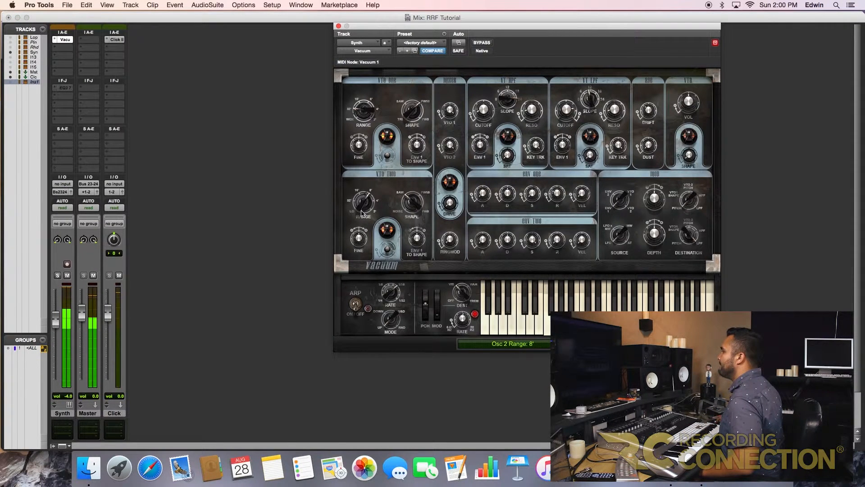
left_click_drag(366, 110, 361, 116)
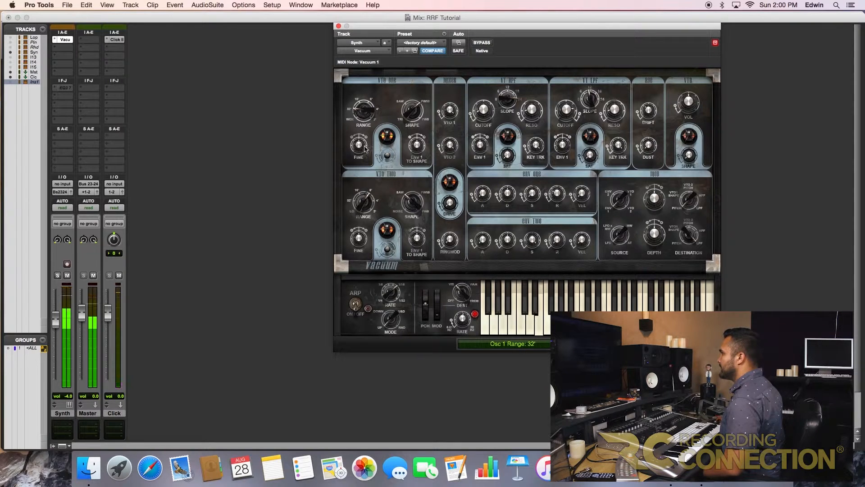
left_click_drag(417, 111, 416, 125)
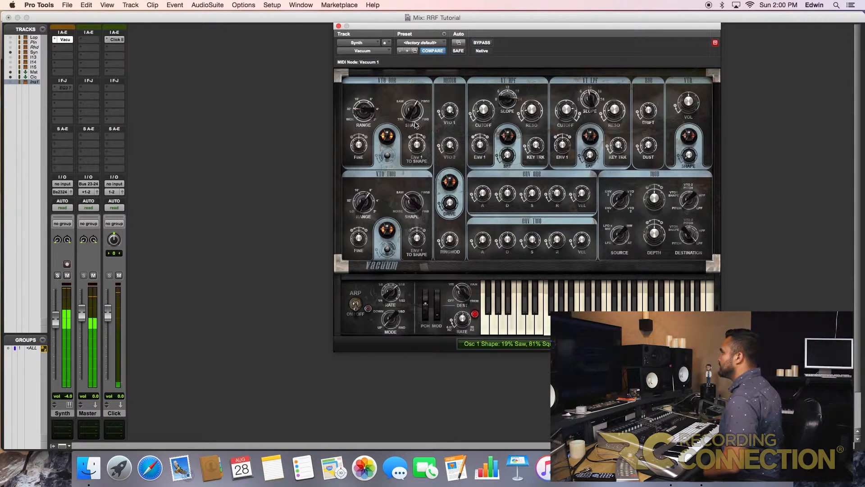
Set Vacuum's high-pass filter to a 65% cutoff and an 11 dB/oct slope
mouse_move(487, 118)
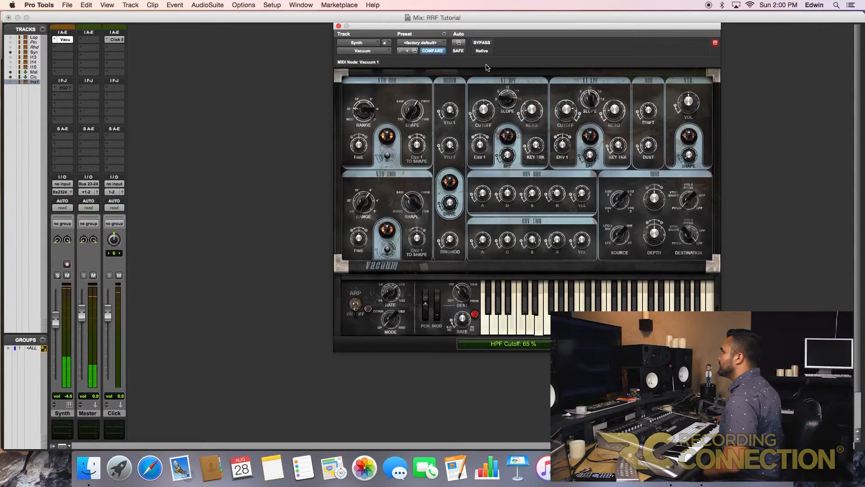
mouse_move(509, 105)
left_click_drag(508, 105, 518, 148)
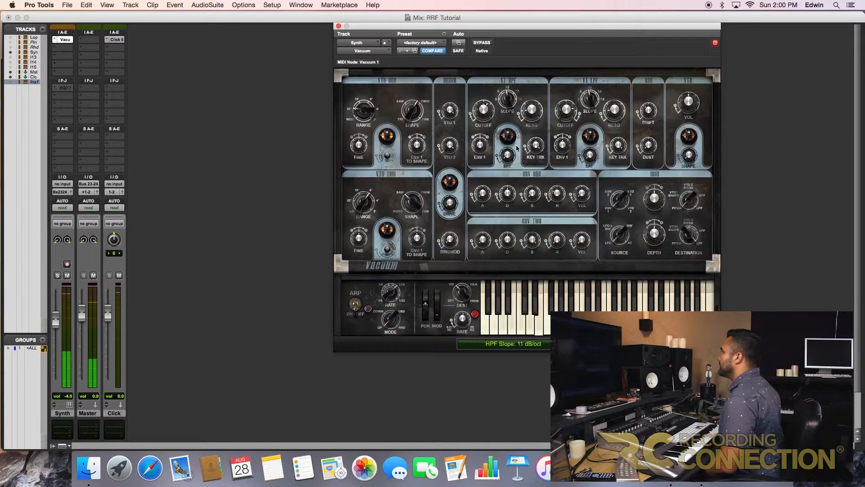
Lower Vacuum's high-pass filter cutoff and bring the low-pass filter cutoff down to 38%
mouse_move(568, 118)
left_click_drag(567, 118, 566, 137)
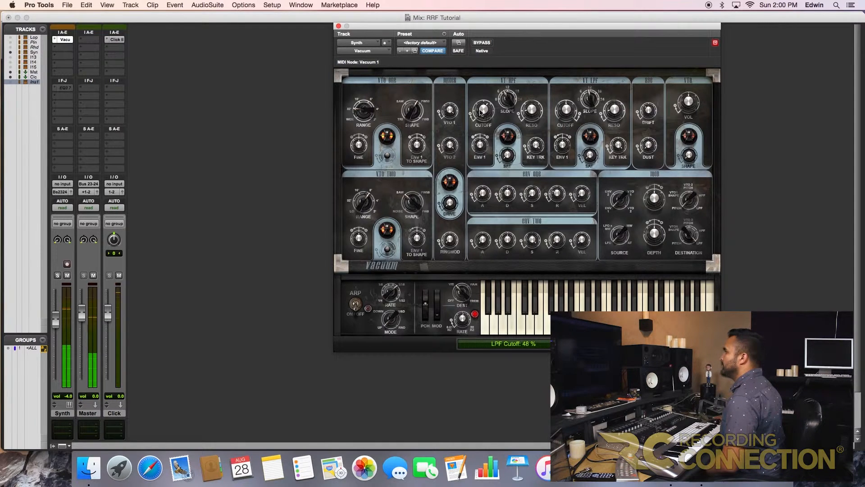
left_click_drag(562, 105, 565, 108)
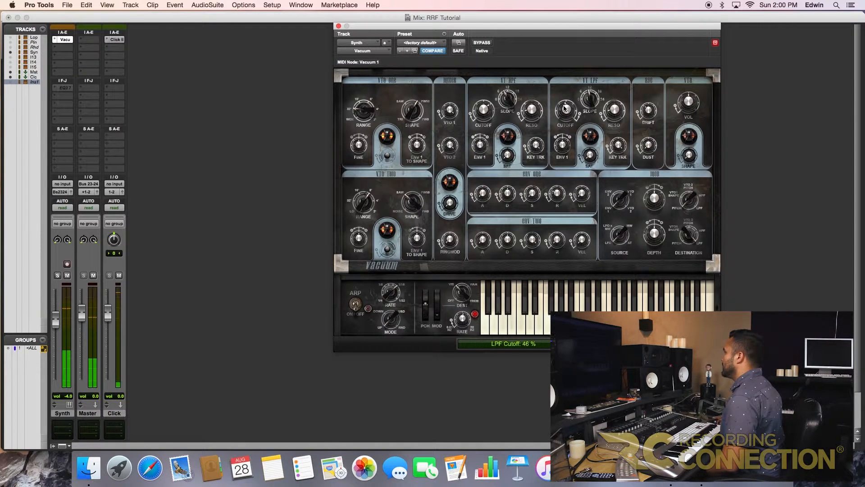
left_click_drag(483, 107, 480, 135)
left_click_drag(565, 110, 563, 116)
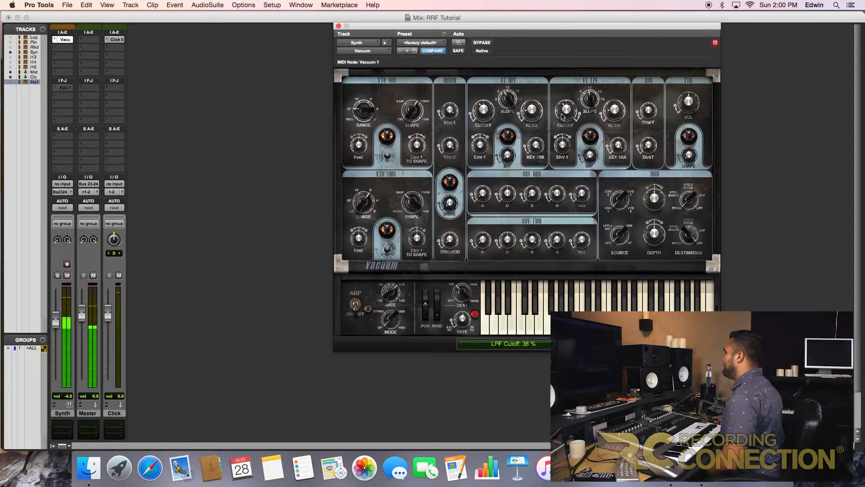
Fine-tune the low-pass filter's resonance and lower its cutoff to 34%
left_click_drag(618, 105, 617, 104)
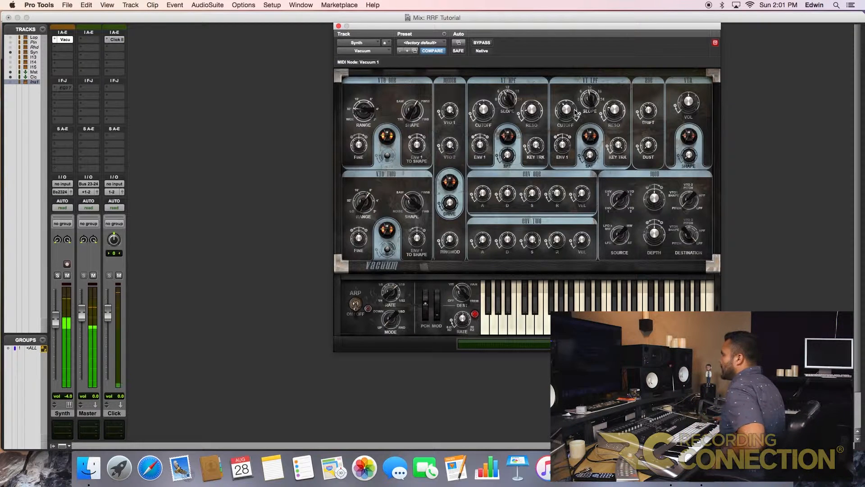
mouse_move(573, 115)
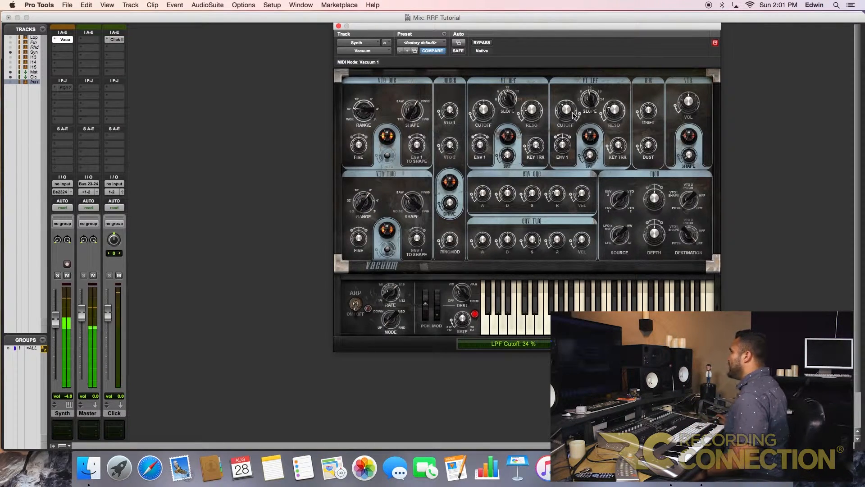
Set Vacuum's low-pass filter slope to 18 dB/oct and its envelope 1 amount to +25%
left_click_drag(581, 93, 603, 74)
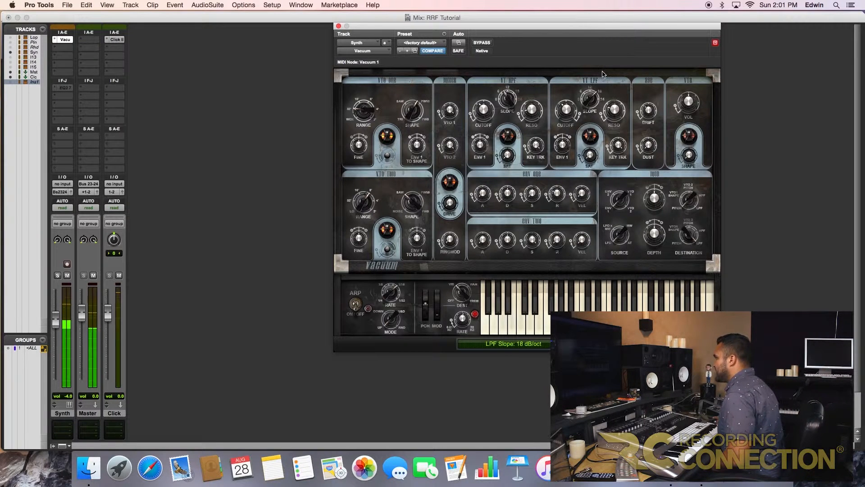
left_click_drag(566, 151, 569, 140)
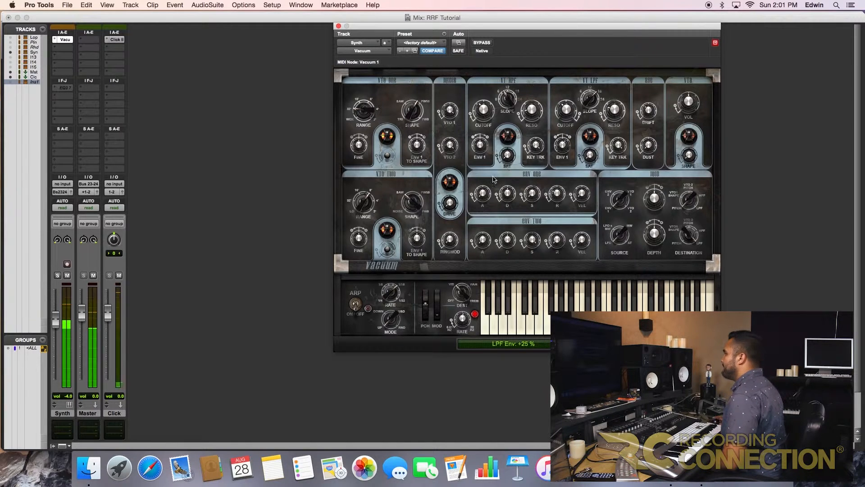
Set Vacuum's first modulation source to Osc 1 and try out the two modulation destinations
left_click_drag(619, 201, 620, 183)
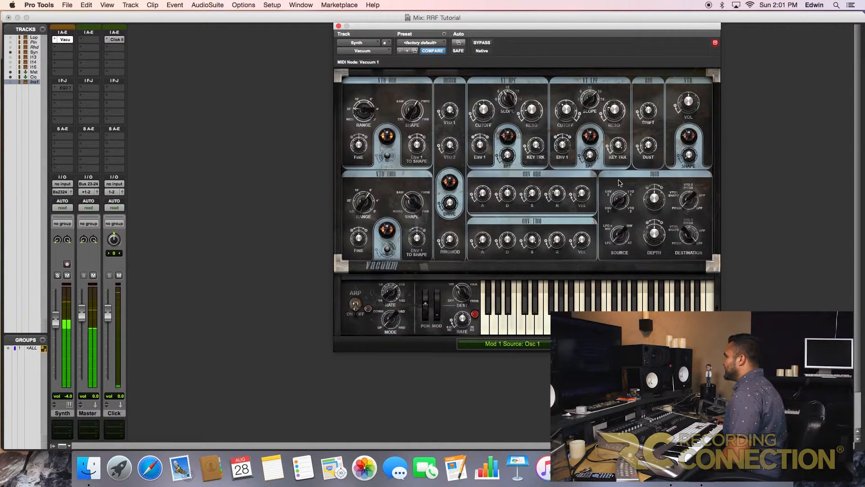
left_click_drag(686, 199, 687, 196)
left_click_drag(693, 232, 630, 234)
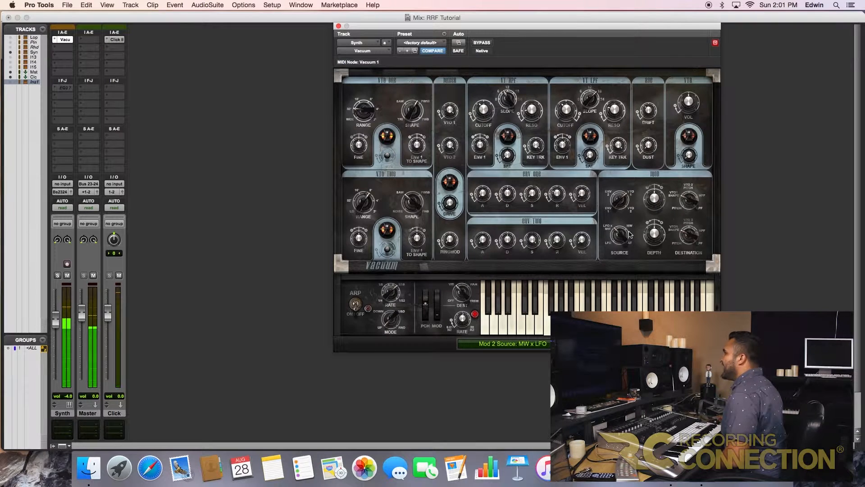
Adjust Vacuum's high-pass filter cutoff, switch to the 01 Bad Ass preset and go back to the factory default preset
left_click(482, 112)
mouse_move(481, 111)
left_mouse_down()
mouse_move(486, 103)
mouse_move(483, 127)
left_mouse_up()
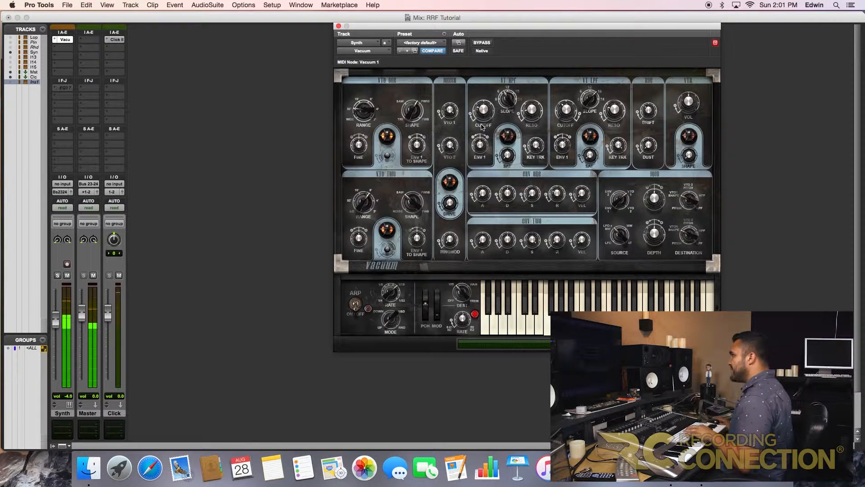
left_click(407, 50)
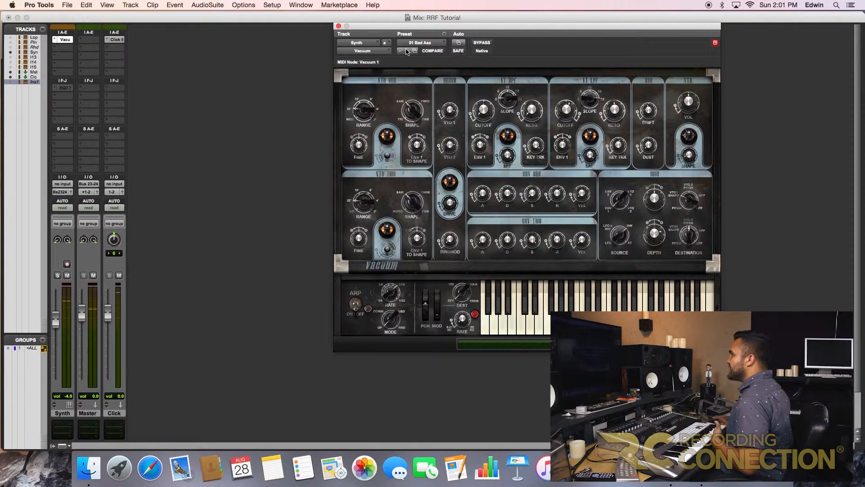
left_click(400, 50)
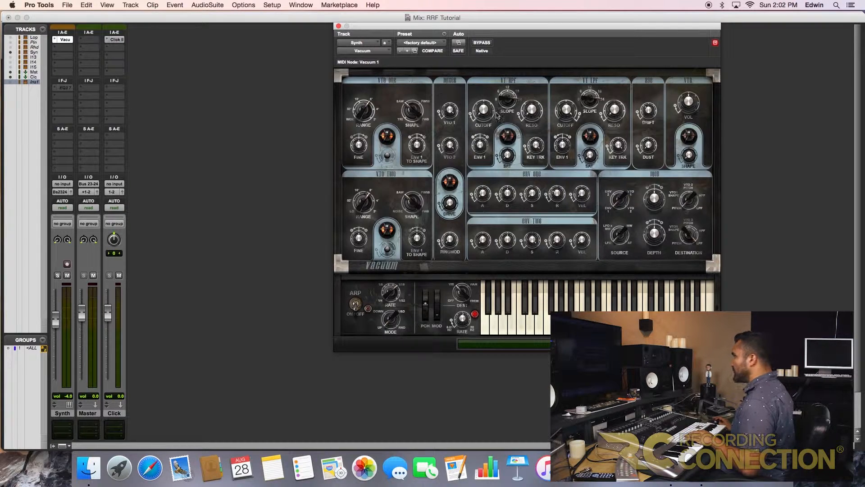
Set Vacuum's oscillator 1 range to 16' and refine the filters, bringing the low-pass cutoff to 43%
left_click_drag(530, 110, 530, 106)
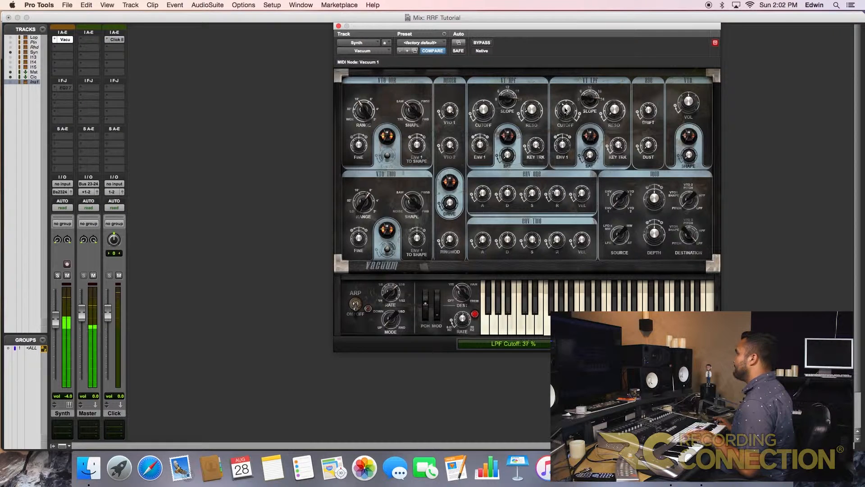
left_click_drag(566, 103, 566, 96)
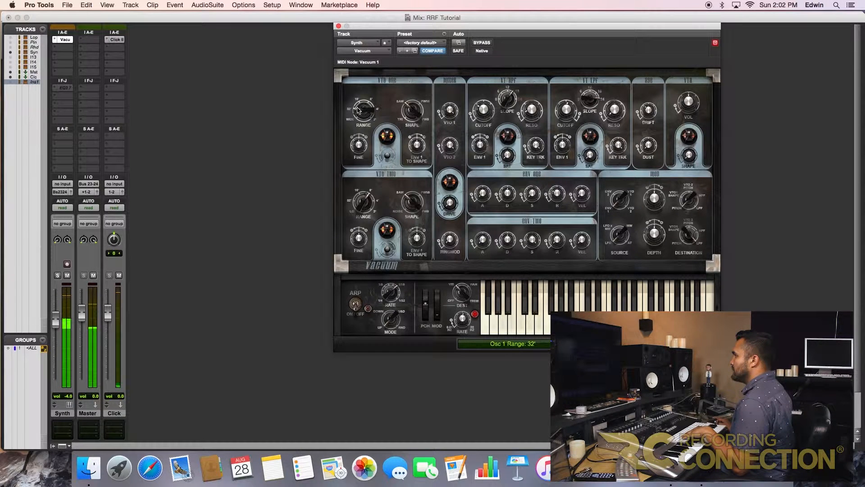
left_click_drag(358, 112, 359, 107)
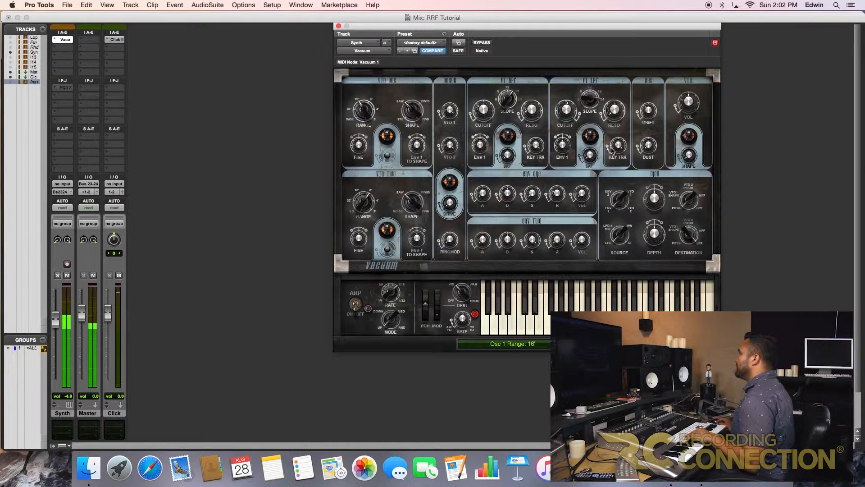
left_click_drag(592, 117, 566, 118)
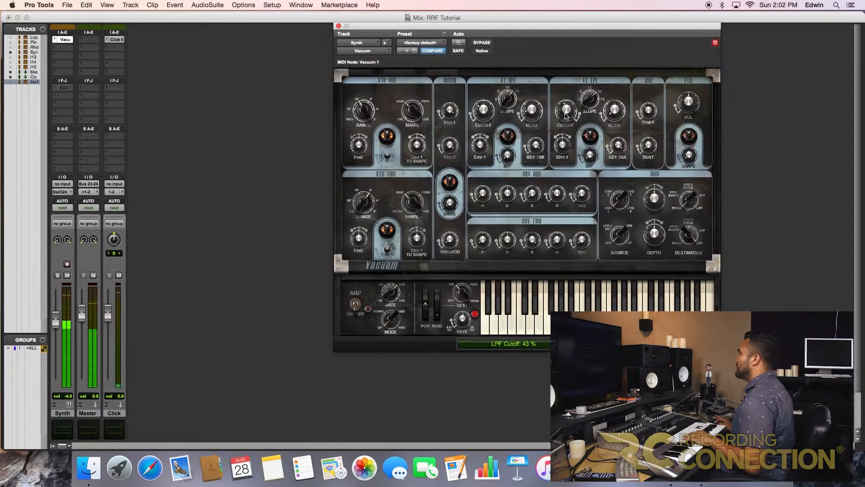
Adjust the source of Vacuum's first modulation slot
mouse_move(618, 202)
left_mouse_down()
mouse_move(614, 182)
mouse_move(618, 207)
mouse_move(618, 199)
left_mouse_up()
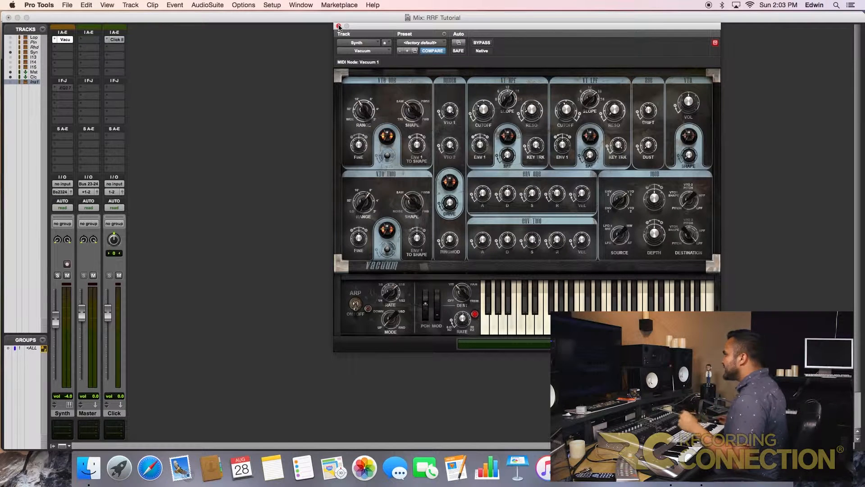
mouse_move(449, 109)
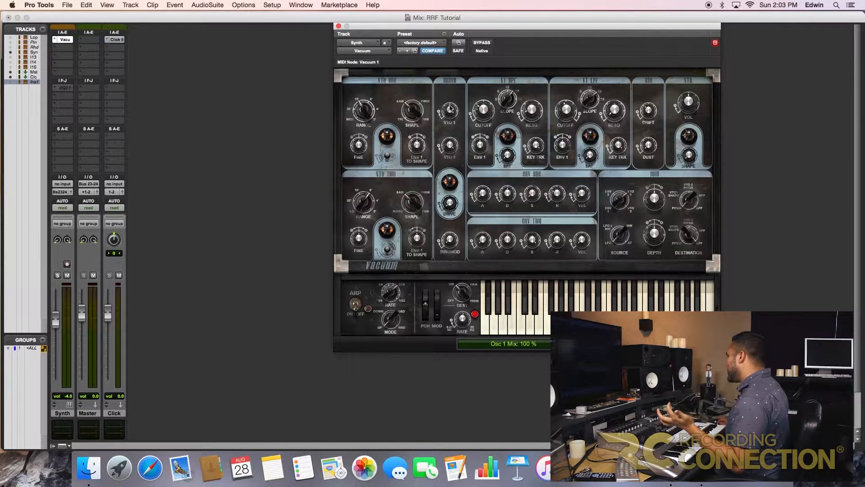